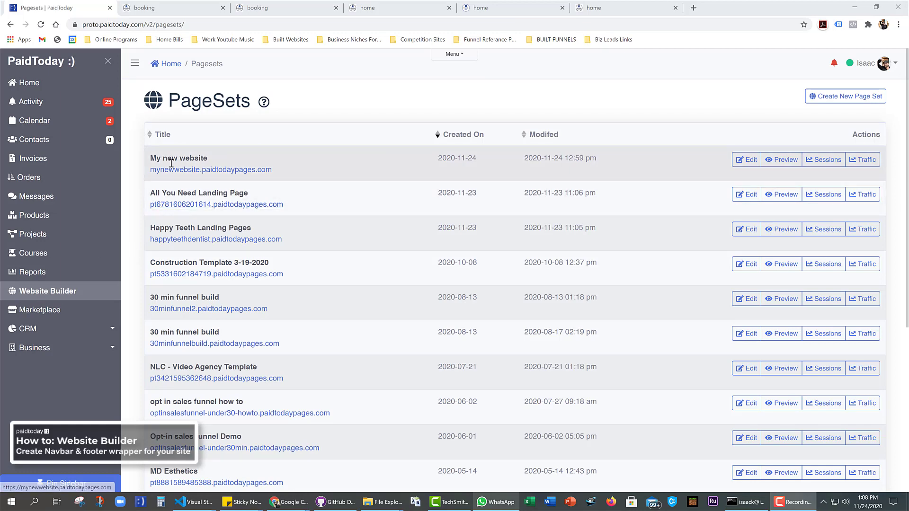
- Create a Template-type page titled "navbar-footer" in the "My new website" pageset, published live
{"action": "left_click", "coordinate": [750, 160]}
{"action": "scroll", "coordinate": [253, 411], "scroll_direction": "down", "scroll_amount": 2}
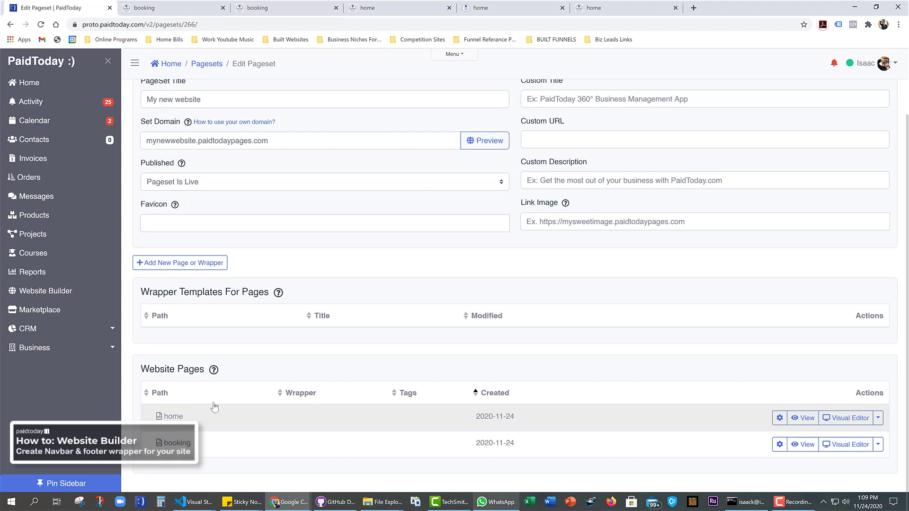
{"action": "left_click", "coordinate": [186, 268]}
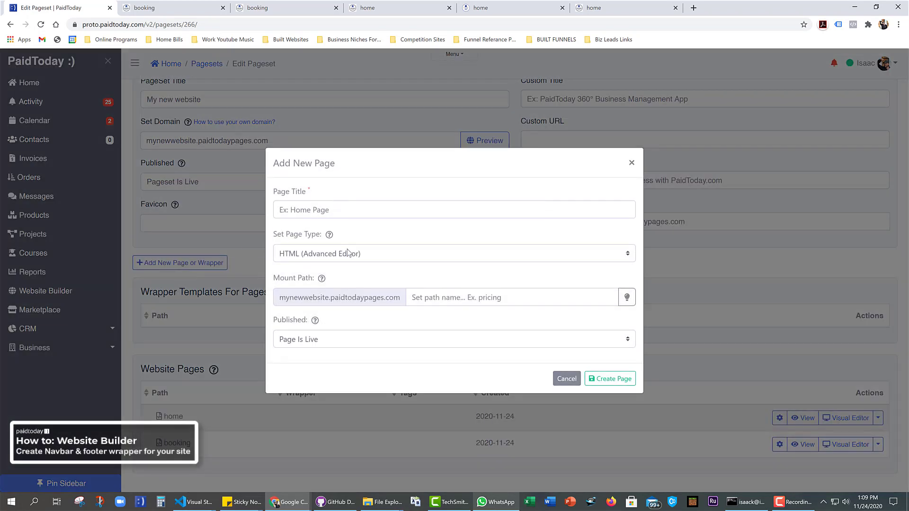
{"action": "left_click", "coordinate": [326, 211]}
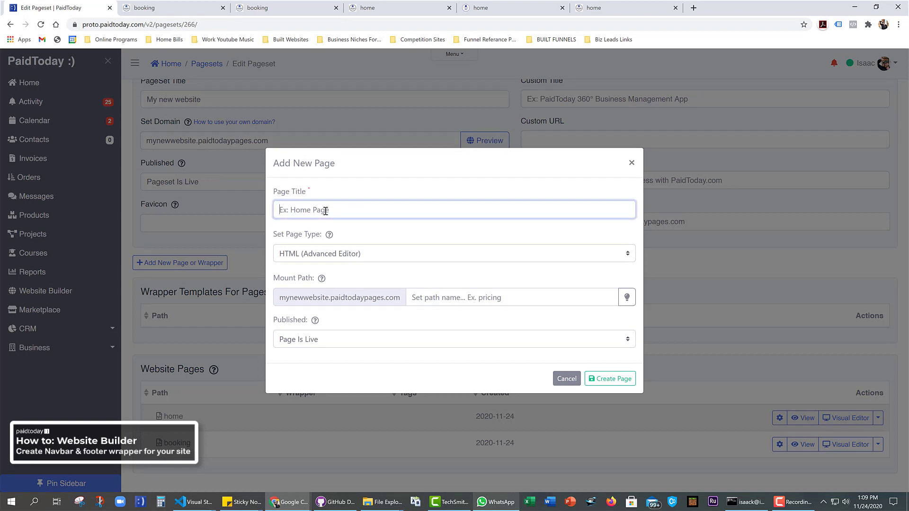
{"action": "type", "text": "navbar-footer"}
{"action": "left_click", "coordinate": [360, 255]}
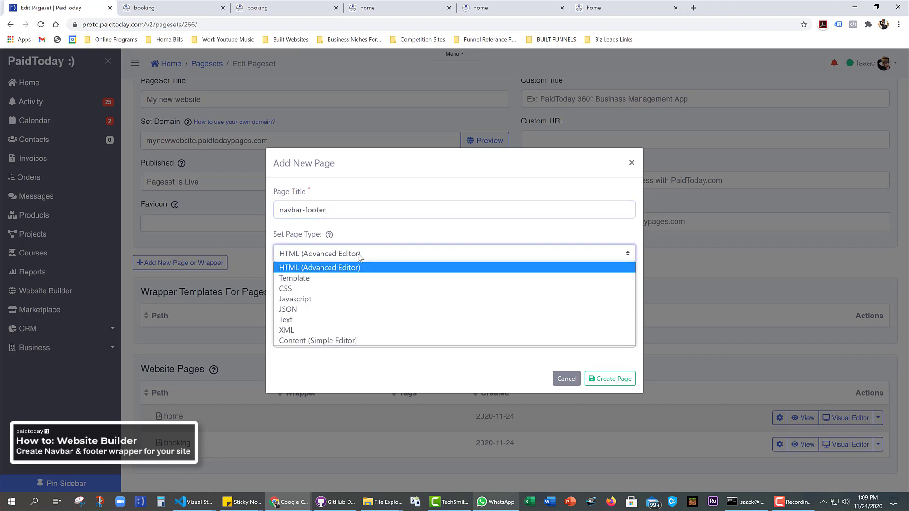
{"action": "left_click", "coordinate": [326, 277]}
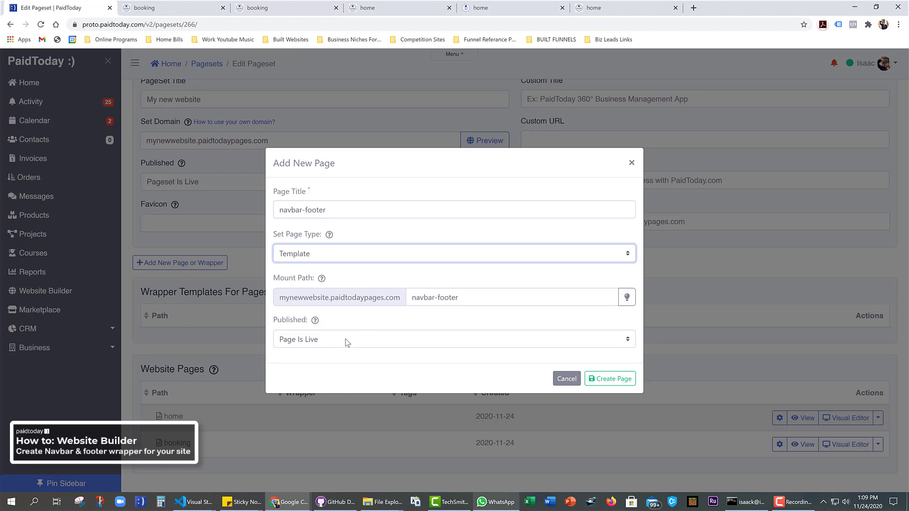
{"action": "left_click", "coordinate": [610, 381]}
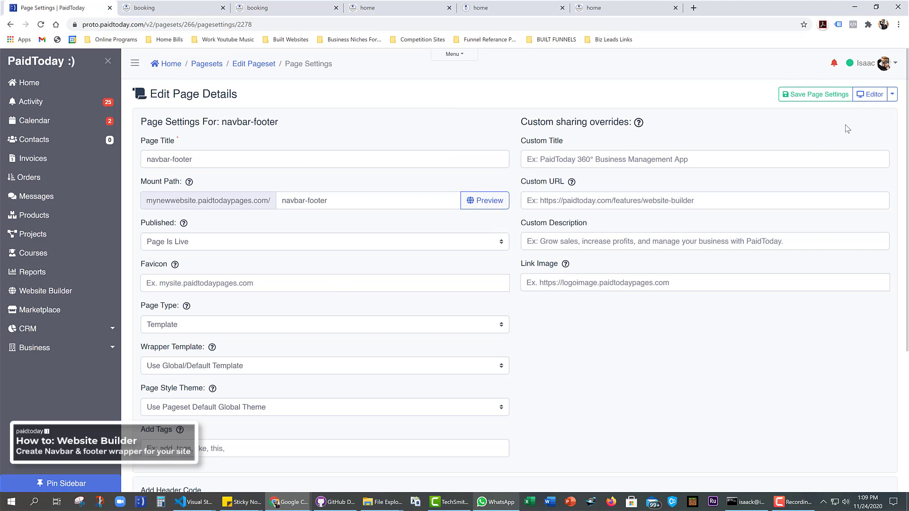
- Open the navbar-footer template in the visual editor and delete its "Hello, World!" header
{"action": "left_click", "coordinate": [892, 94]}
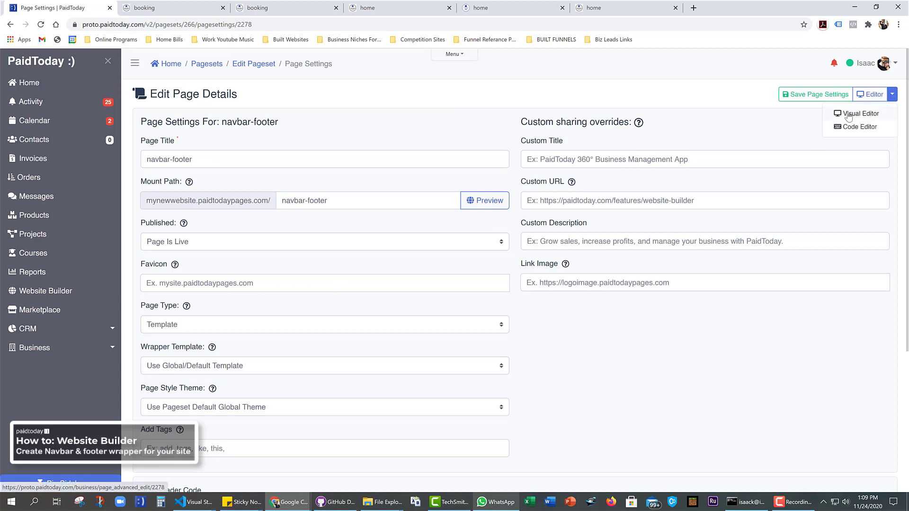
{"action": "left_click", "coordinate": [852, 116]}
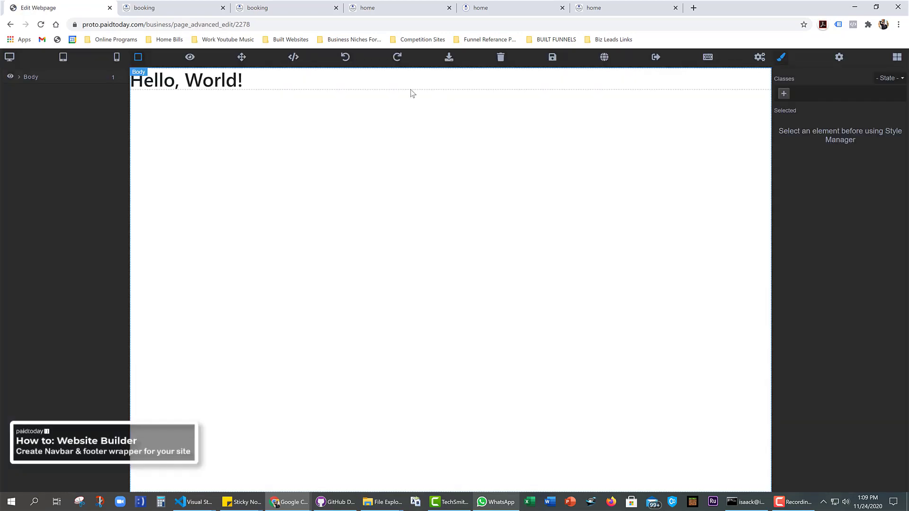
{"action": "left_click", "coordinate": [315, 88]}
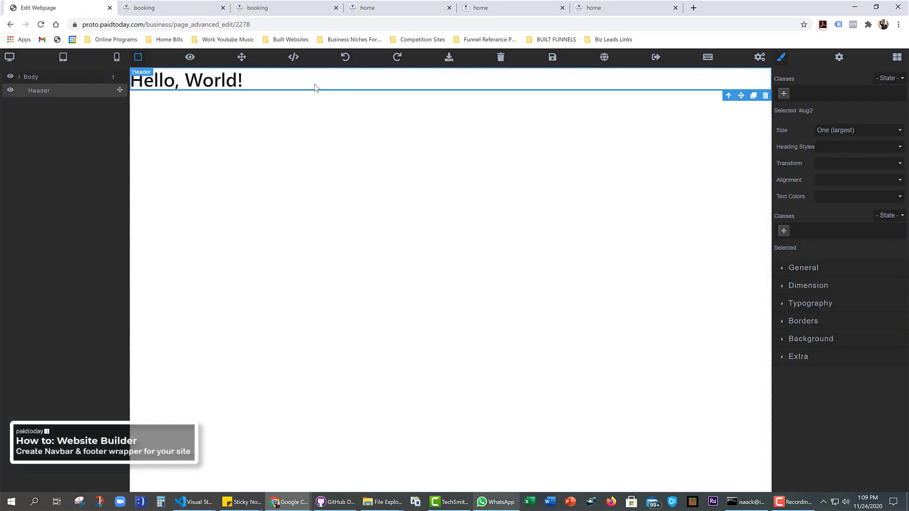
{"action": "key", "text": "Delete"}
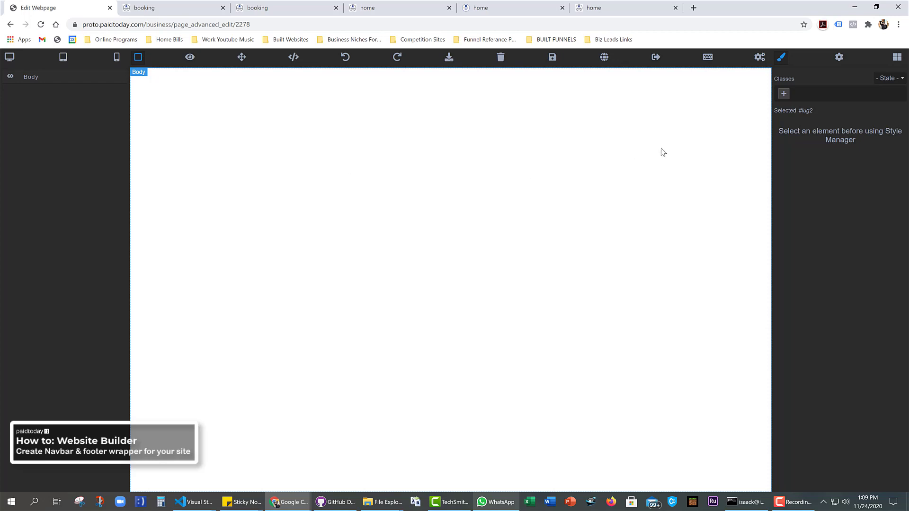
- Place the first ready-made pages block, with navbar, content placeholder and footer, on the empty canvas
{"action": "left_click", "coordinate": [897, 58]}
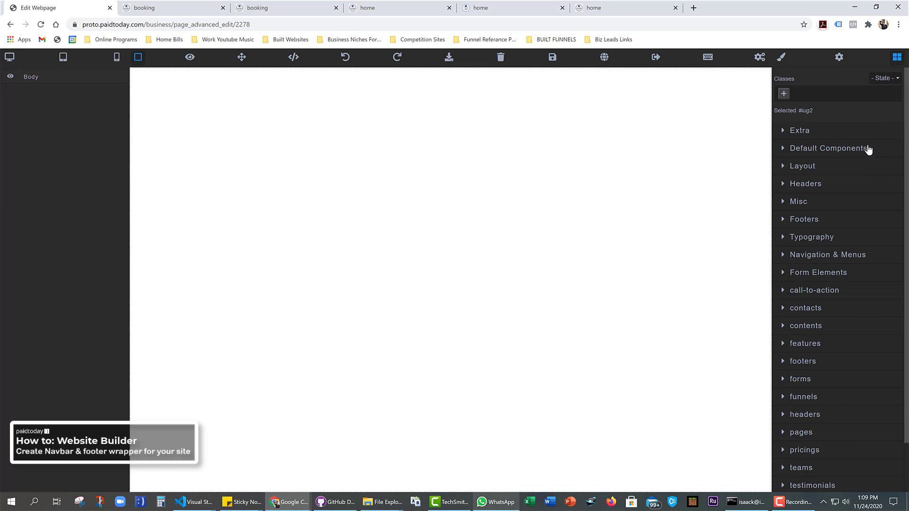
{"action": "scroll", "coordinate": [842, 165], "scroll_direction": "down", "scroll_amount": 2}
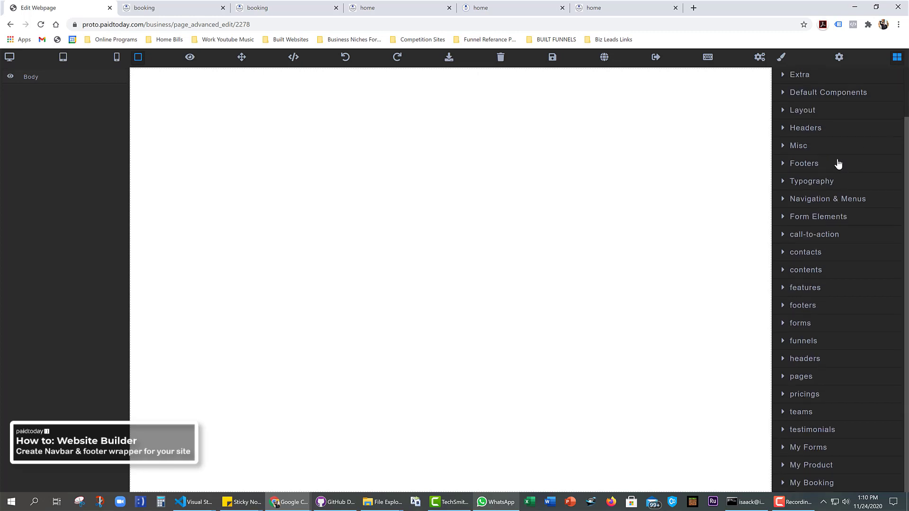
{"action": "left_click", "coordinate": [783, 378]}
{"action": "scroll", "coordinate": [809, 377], "scroll_direction": "down", "scroll_amount": 3}
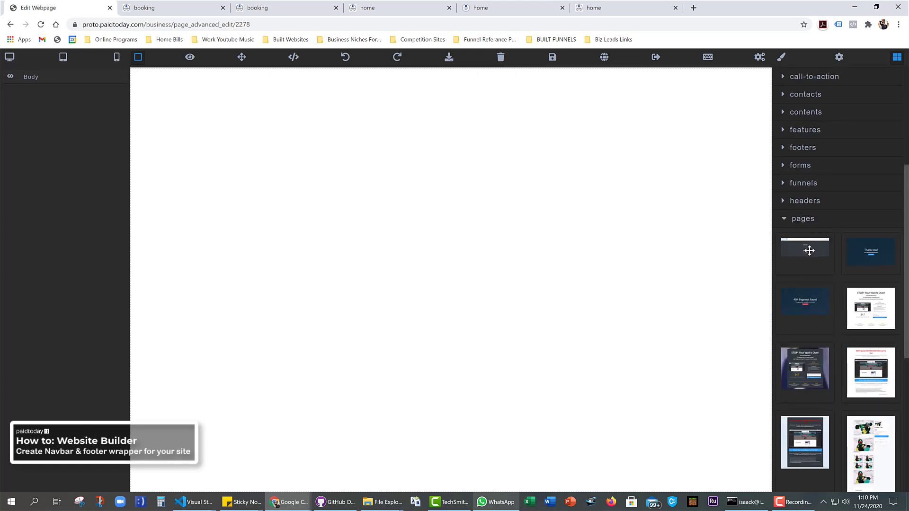
{"action": "left_click_drag", "start_coordinate": [813, 251], "coordinate": [484, 221]}
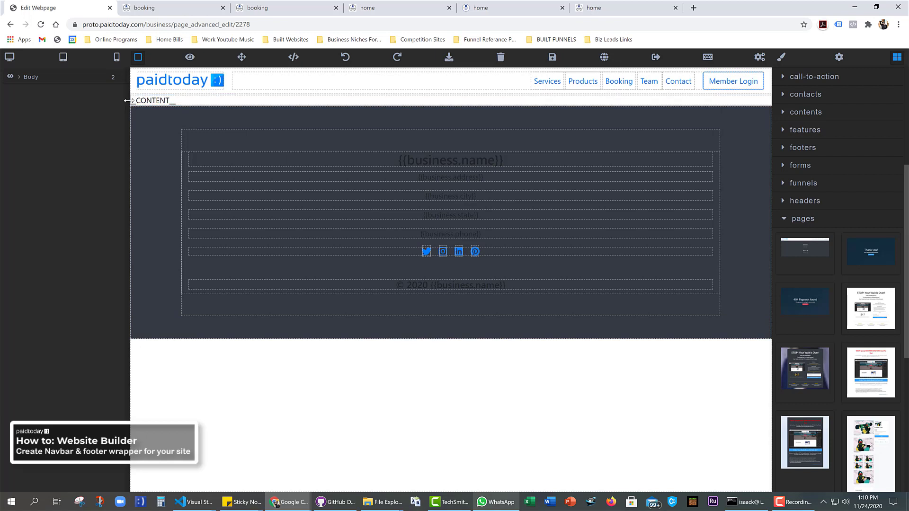
- Inspect the content placeholder and the Services link, and save the template before exiting the visual editor
{"action": "left_click", "coordinate": [186, 104]}
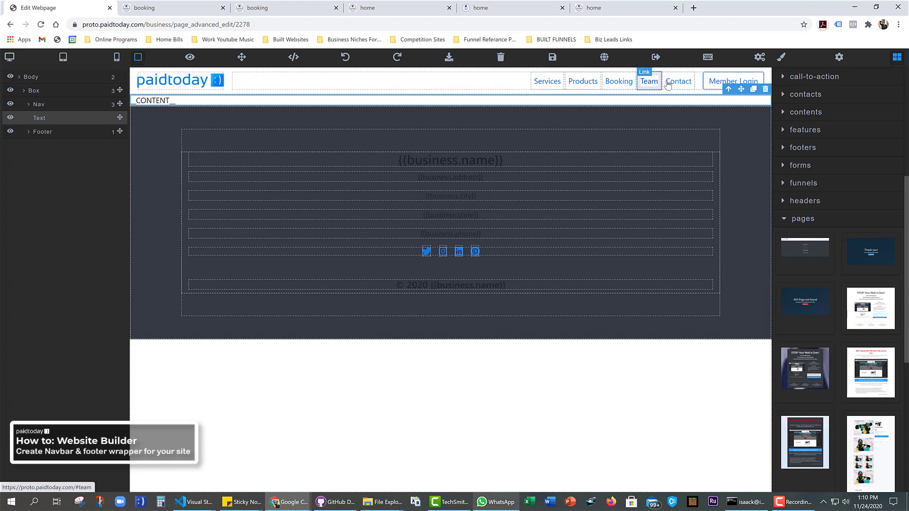
{"action": "left_click", "coordinate": [547, 82]}
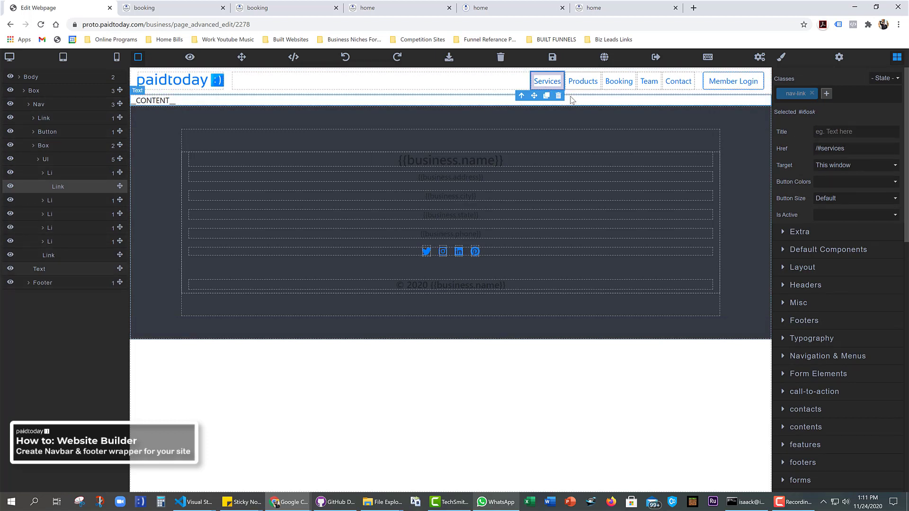
{"action": "left_click", "coordinate": [550, 59]}
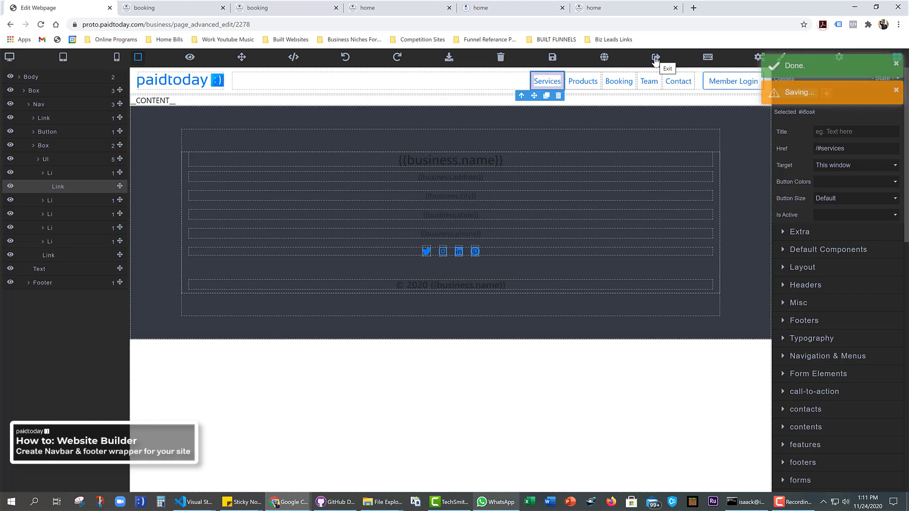
{"action": "left_click", "coordinate": [655, 57]}
{"action": "left_click", "coordinate": [498, 77]}
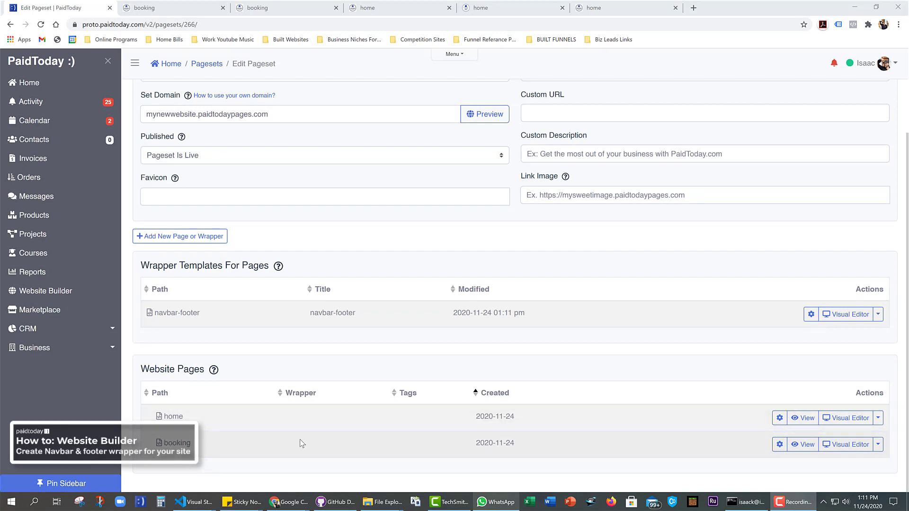
- Set the home page's wrapper template to navbar-footer and save its page settings
{"action": "left_click", "coordinate": [780, 419]}
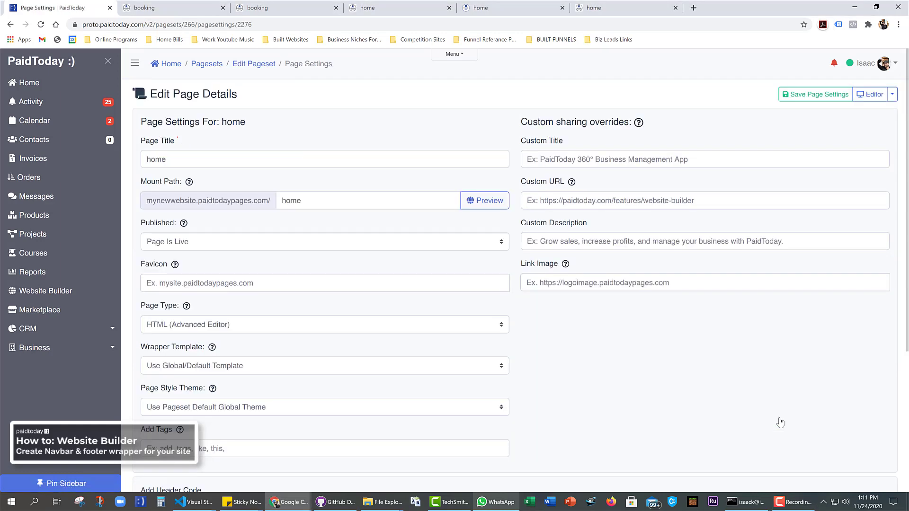
{"action": "scroll", "coordinate": [371, 218], "scroll_direction": "down", "scroll_amount": 2}
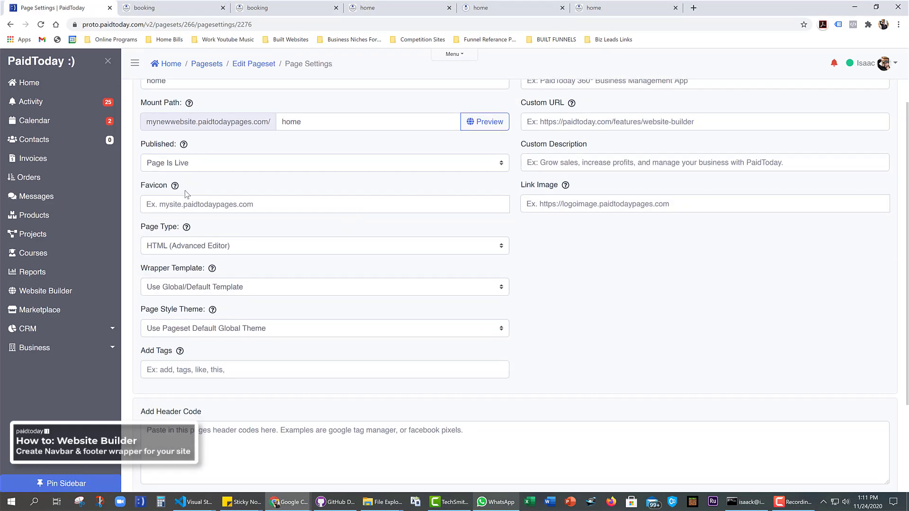
{"action": "scroll", "coordinate": [186, 275], "scroll_direction": "up", "scroll_amount": 2}
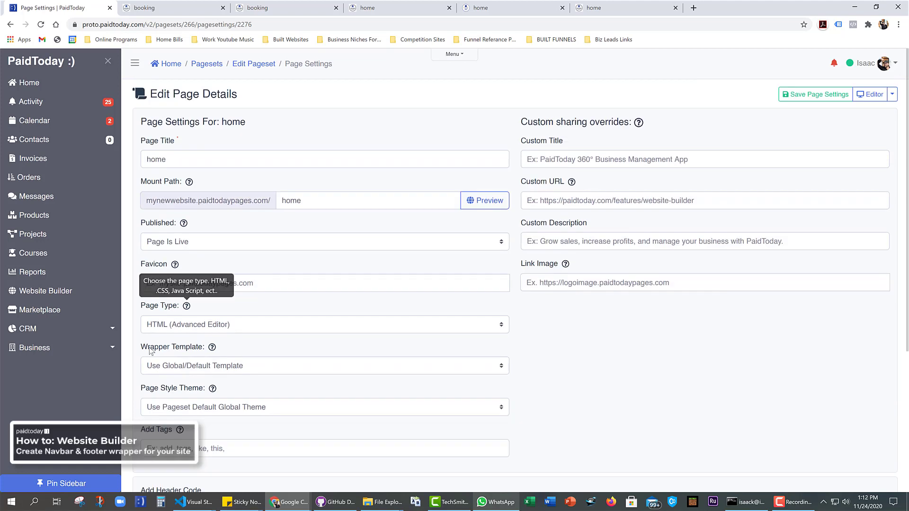
{"action": "mouse_move", "coordinate": [212, 349]}
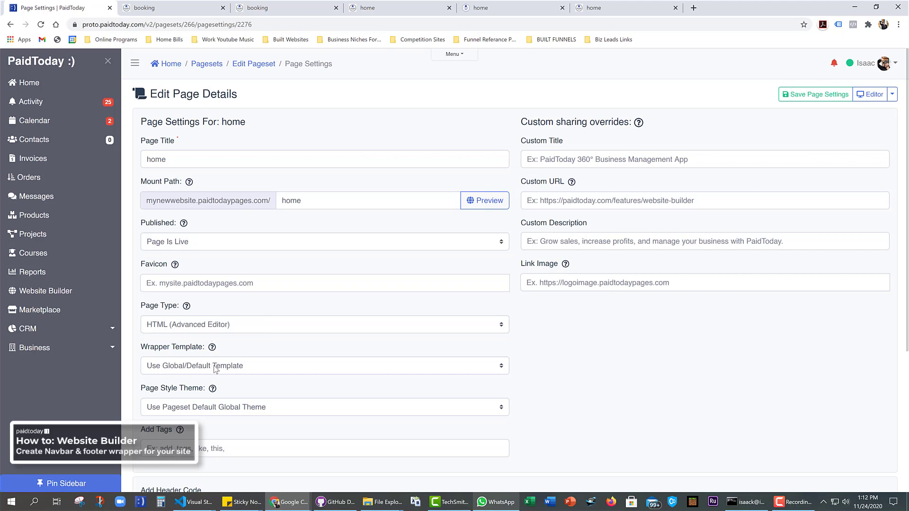
{"action": "left_click", "coordinate": [214, 369]}
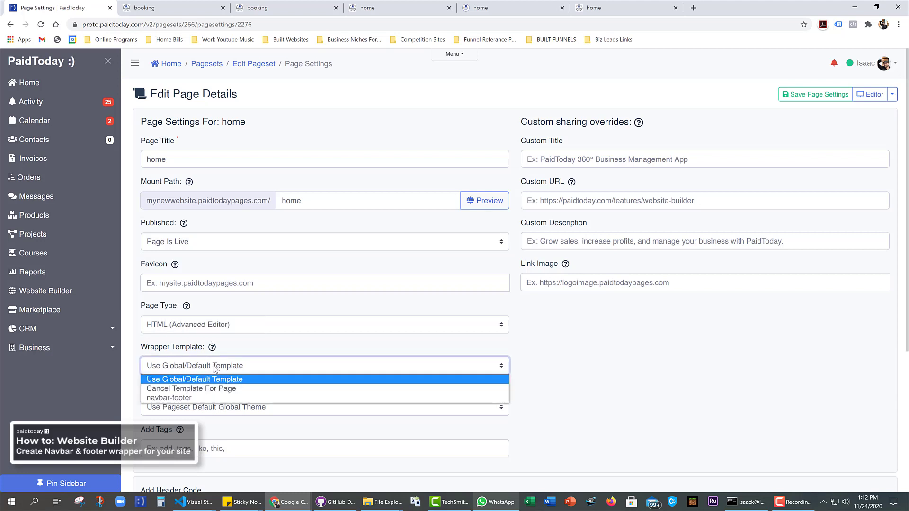
{"action": "left_click", "coordinate": [182, 398]}
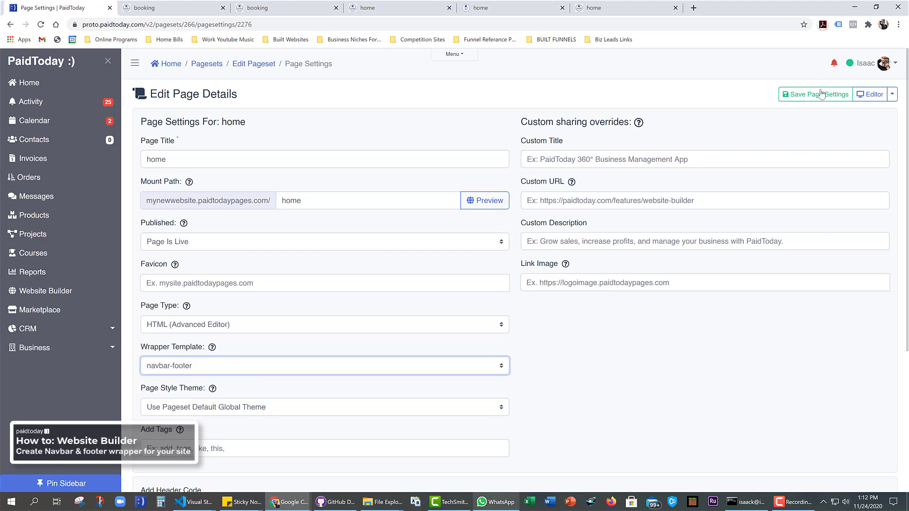
{"action": "left_click", "coordinate": [821, 94]}
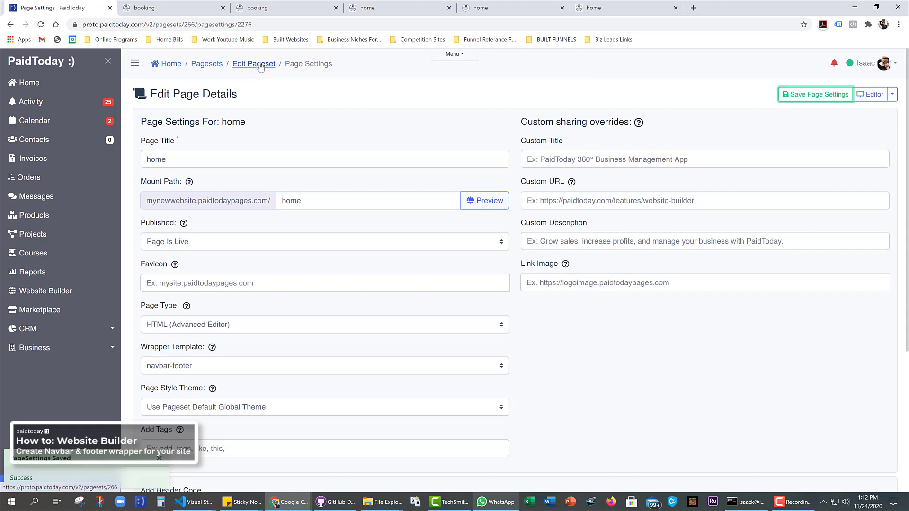
- Set the booking page's wrapper template to navbar-footer and save its page settings
{"action": "left_click", "coordinate": [257, 64]}
{"action": "scroll", "coordinate": [355, 221], "scroll_direction": "down", "scroll_amount": 3}
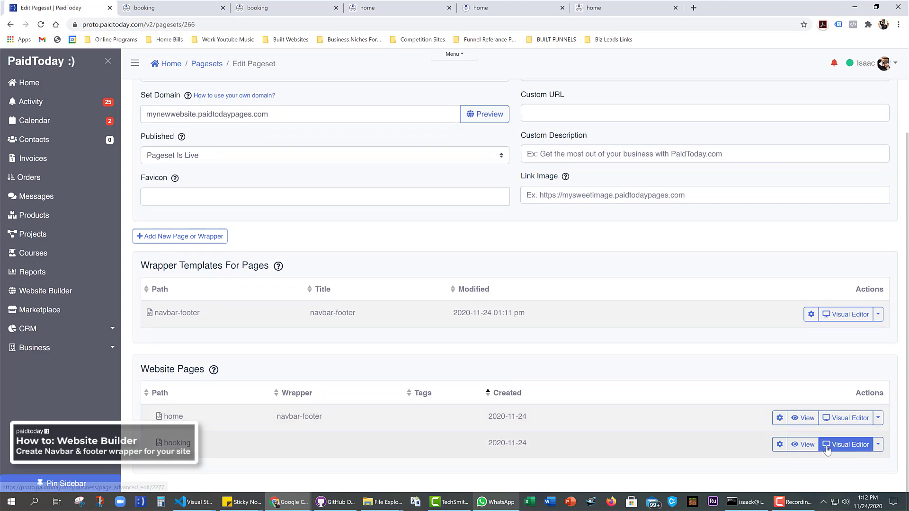
{"action": "left_click", "coordinate": [779, 445]}
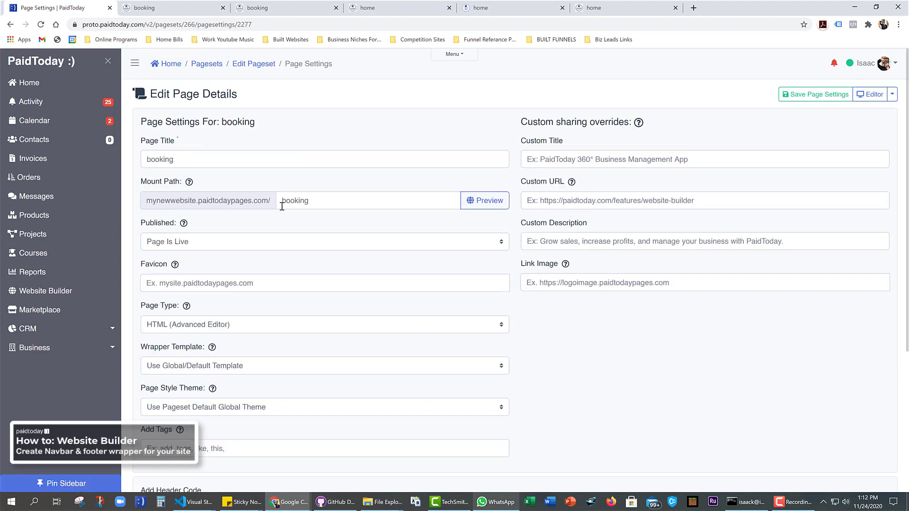
{"action": "scroll", "coordinate": [390, 231], "scroll_direction": "down", "scroll_amount": 3}
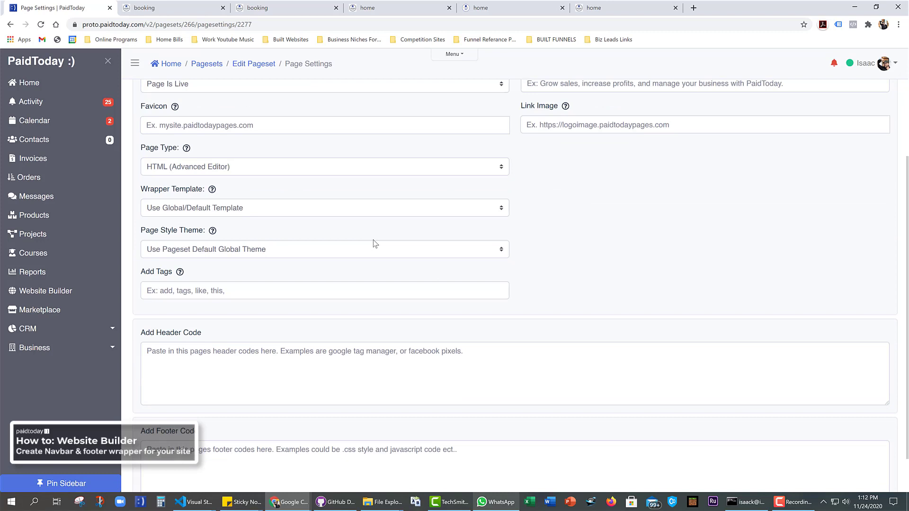
{"action": "left_click", "coordinate": [224, 214]}
{"action": "left_click", "coordinate": [188, 242]}
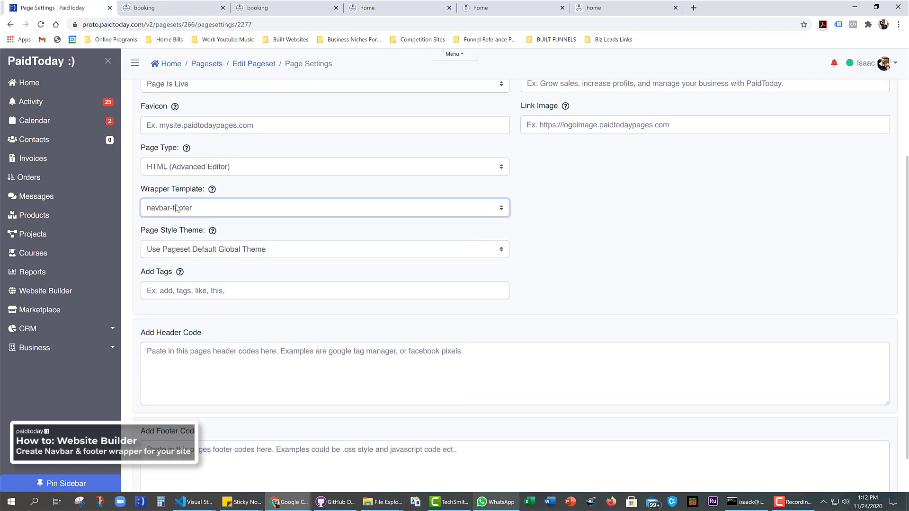
{"action": "scroll", "coordinate": [190, 215], "scroll_direction": "up", "scroll_amount": 2}
{"action": "scroll", "coordinate": [686, 199], "scroll_direction": "up", "scroll_amount": 2}
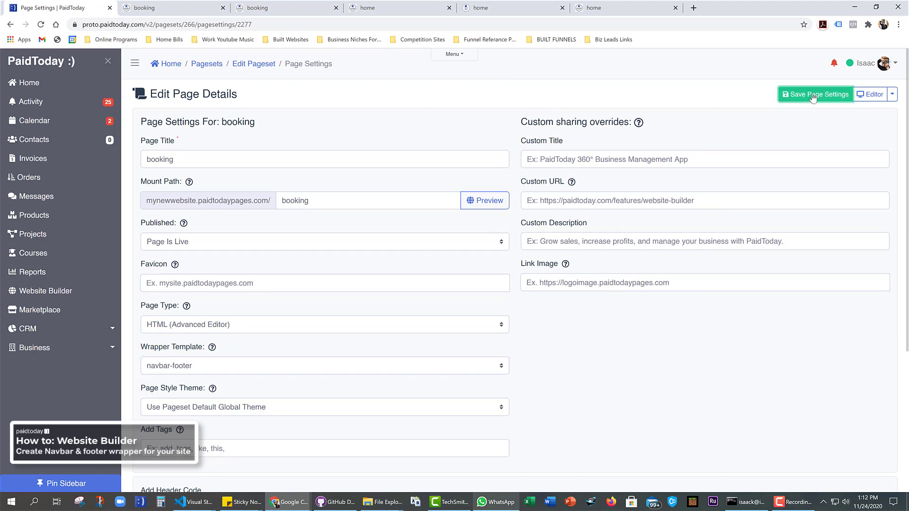
{"action": "left_click", "coordinate": [813, 96]}
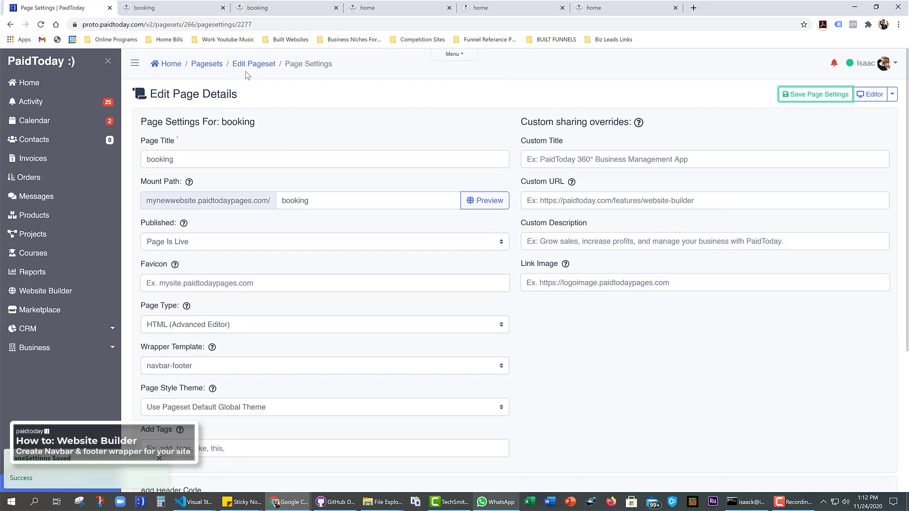
- Preview the live website and check the navbar and footer on both the home and booking pages
{"action": "left_click", "coordinate": [264, 66]}
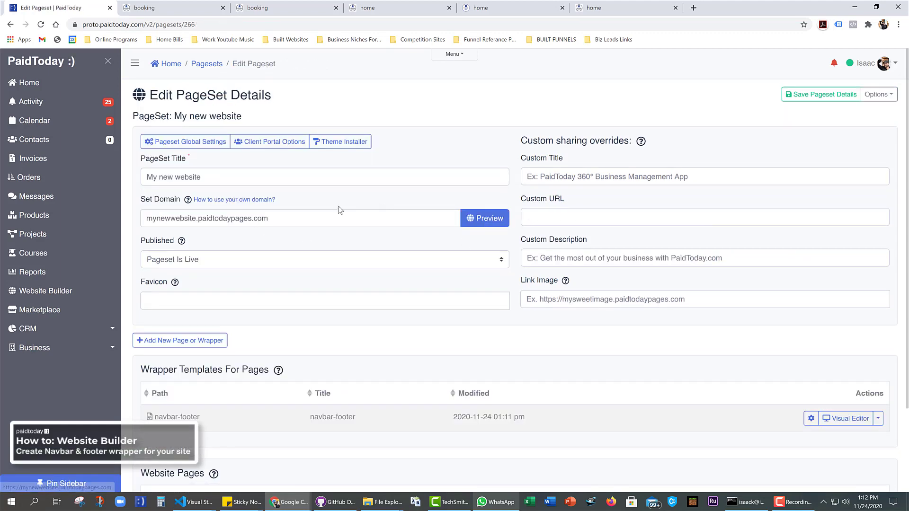
{"action": "left_click", "coordinate": [488, 222]}
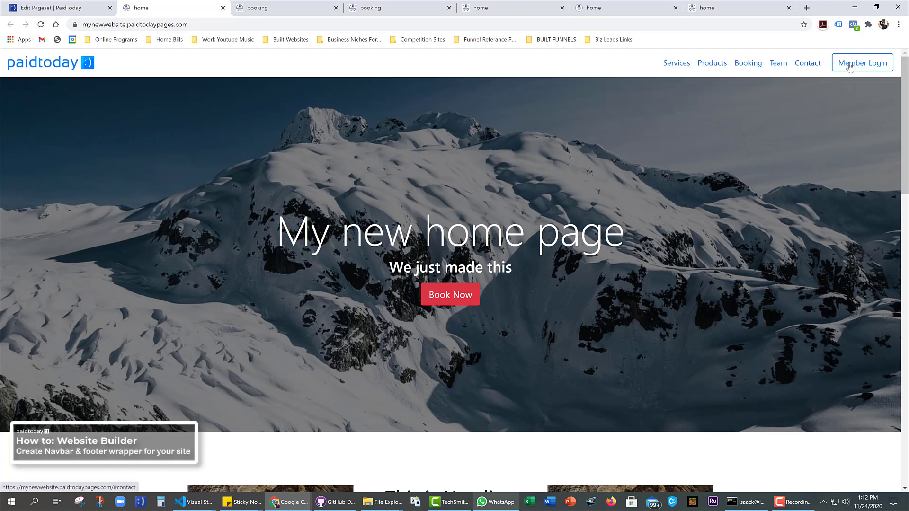
{"action": "scroll", "coordinate": [504, 143], "scroll_direction": "down", "scroll_amount": 18}
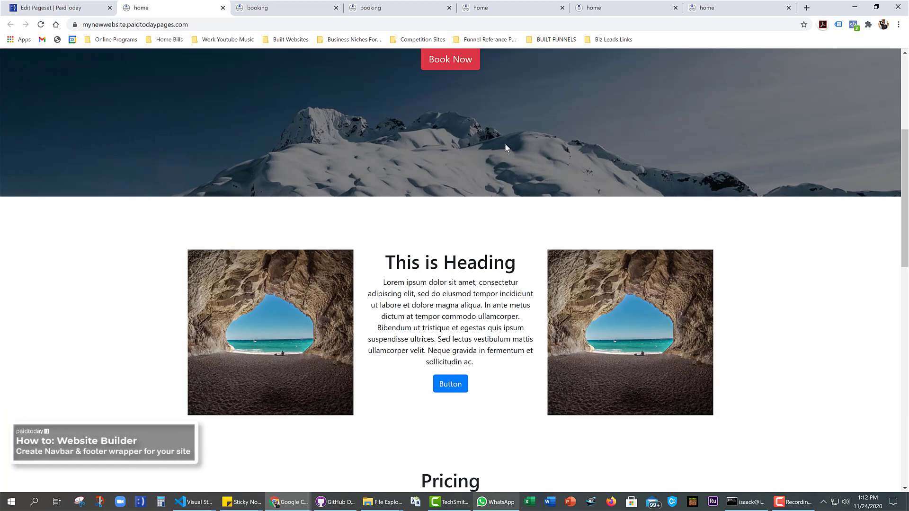
{"action": "scroll", "coordinate": [475, 154], "scroll_direction": "down", "scroll_amount": 2}
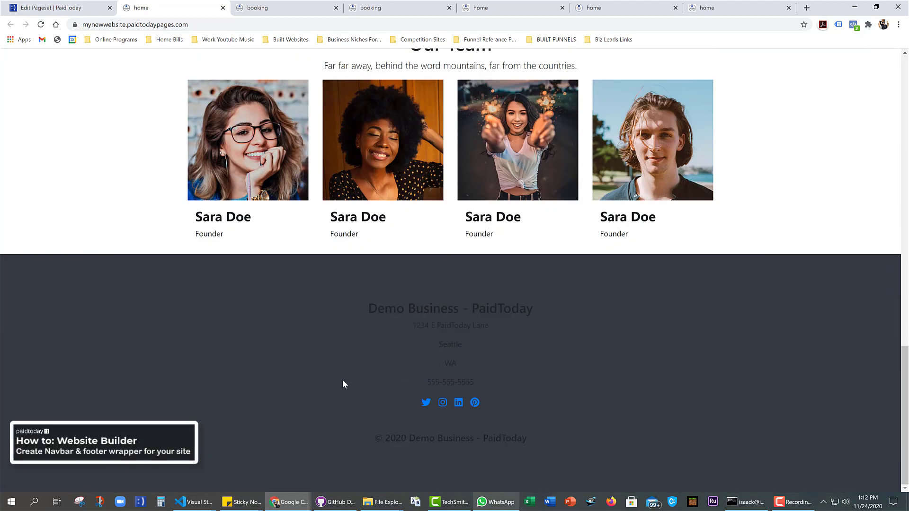
{"action": "scroll", "coordinate": [343, 380], "scroll_direction": "up", "scroll_amount": 20}
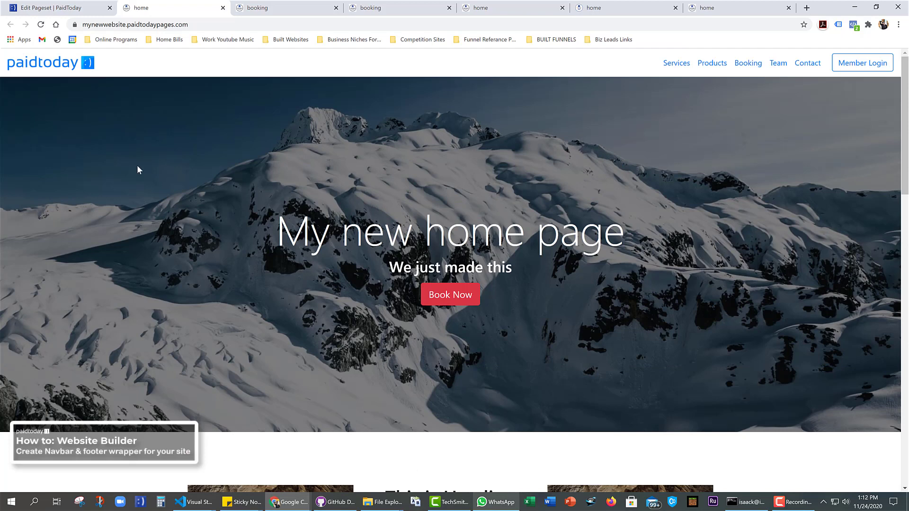
{"action": "left_click", "coordinate": [446, 298]}
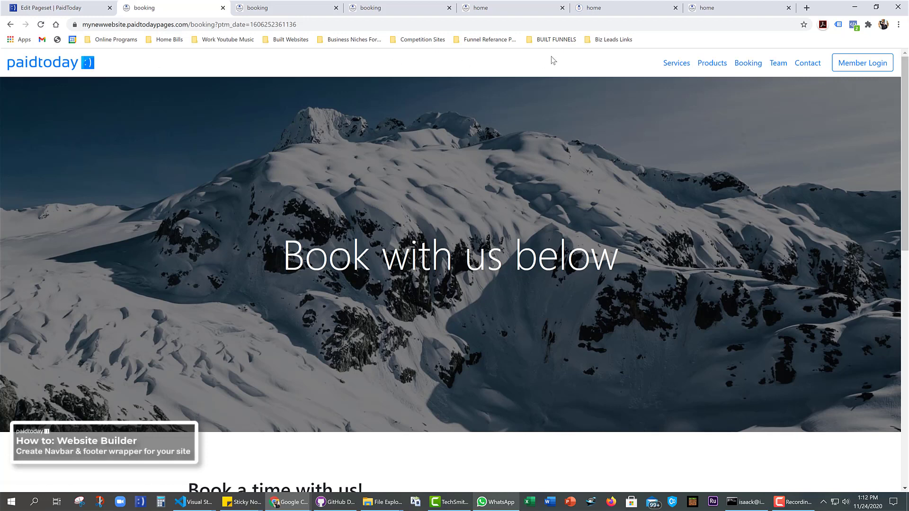
{"action": "scroll", "coordinate": [344, 331], "scroll_direction": "down", "scroll_amount": 10}
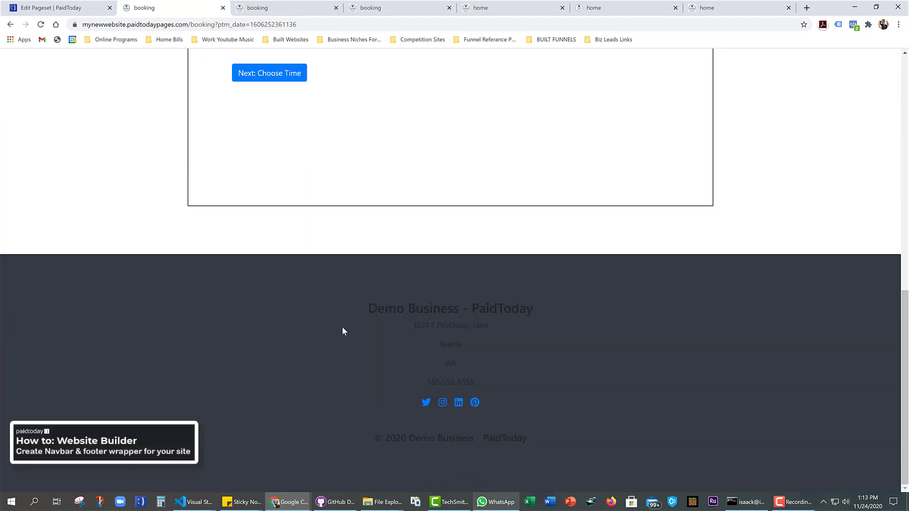
{"action": "scroll", "coordinate": [343, 330], "scroll_direction": "up", "scroll_amount": 10}
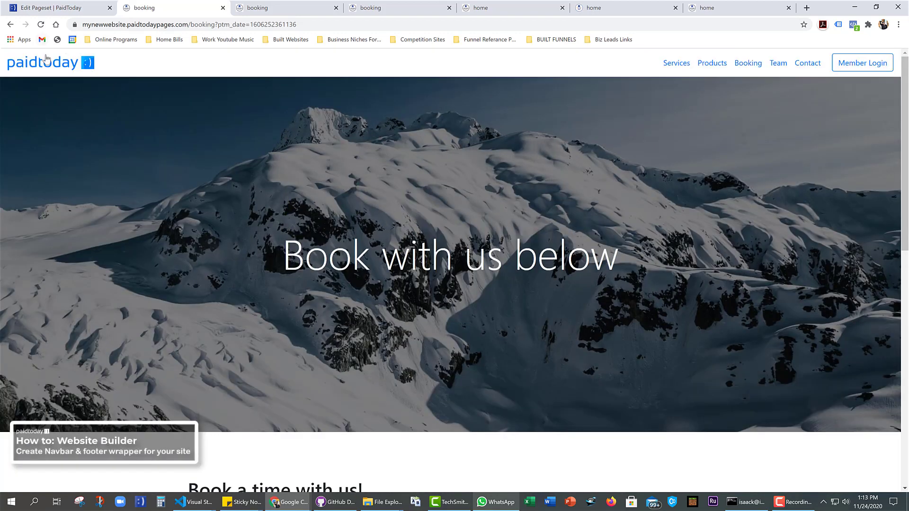